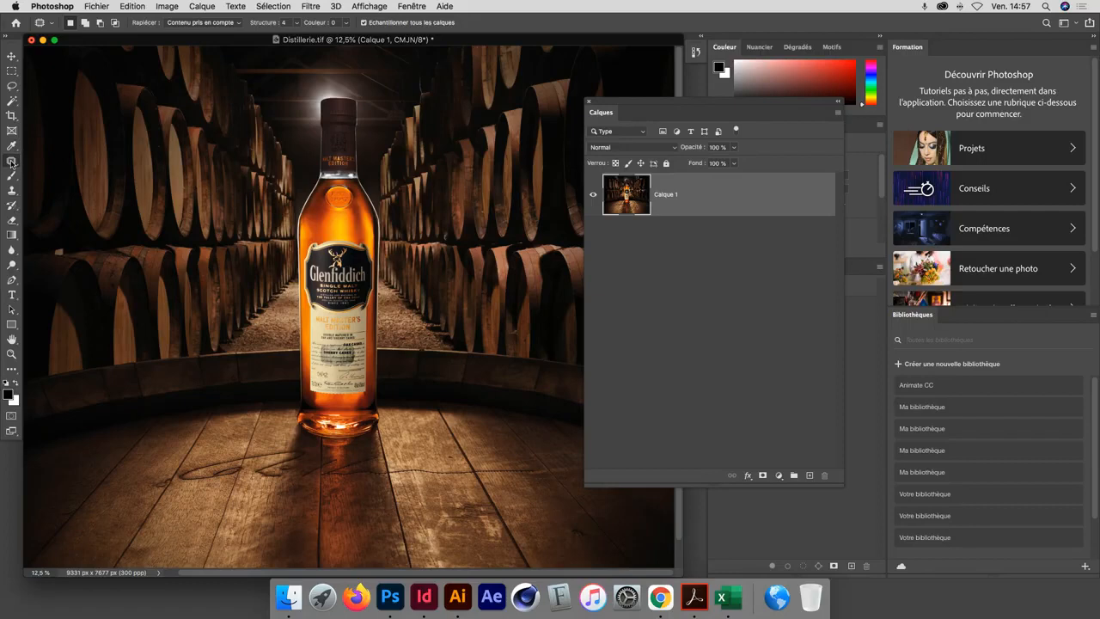
Step: Try to patch the bottle's edge beside the label with nearby gravel, using the Patch tool in Normale mode
{"action": "left_click", "coordinate": [11, 161]}
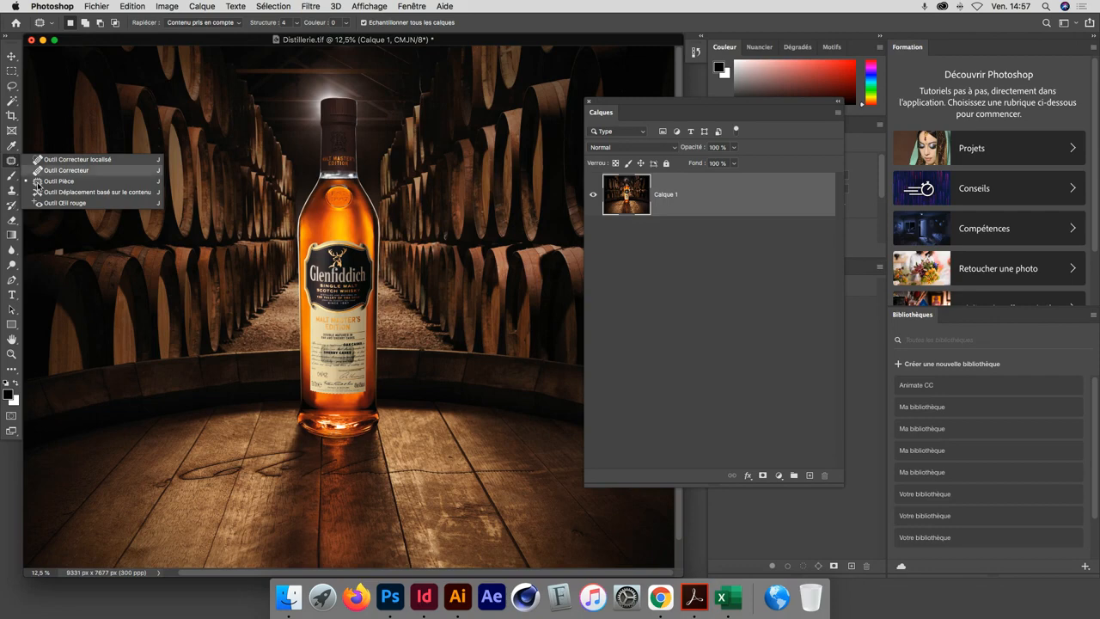
{"action": "left_click", "coordinate": [43, 182]}
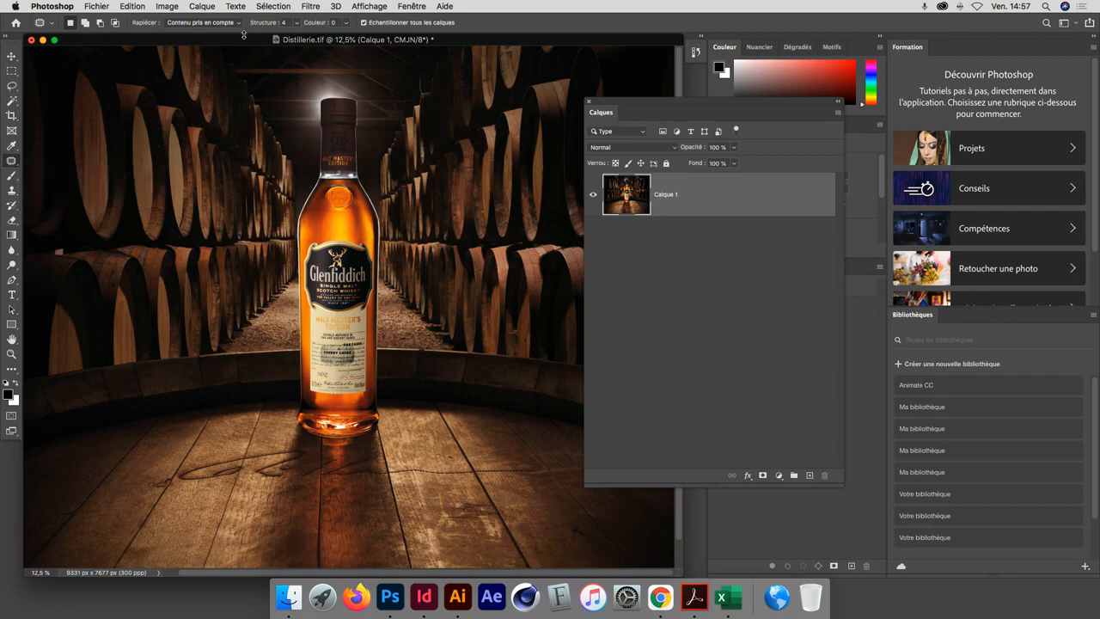
{"action": "left_click", "coordinate": [215, 23]}
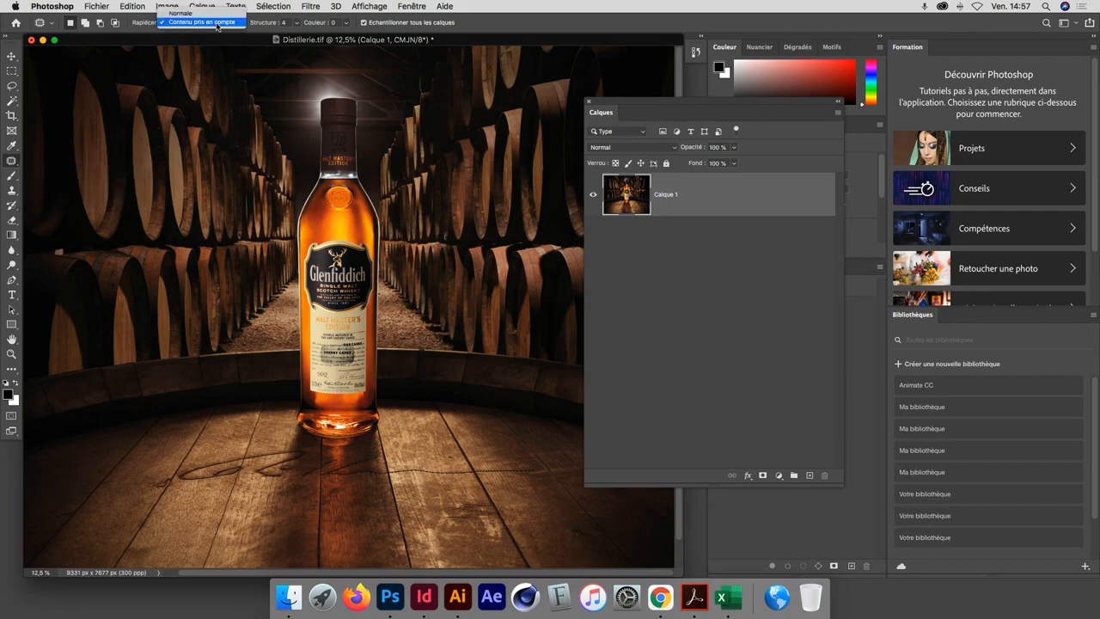
{"action": "left_click", "coordinate": [177, 11]}
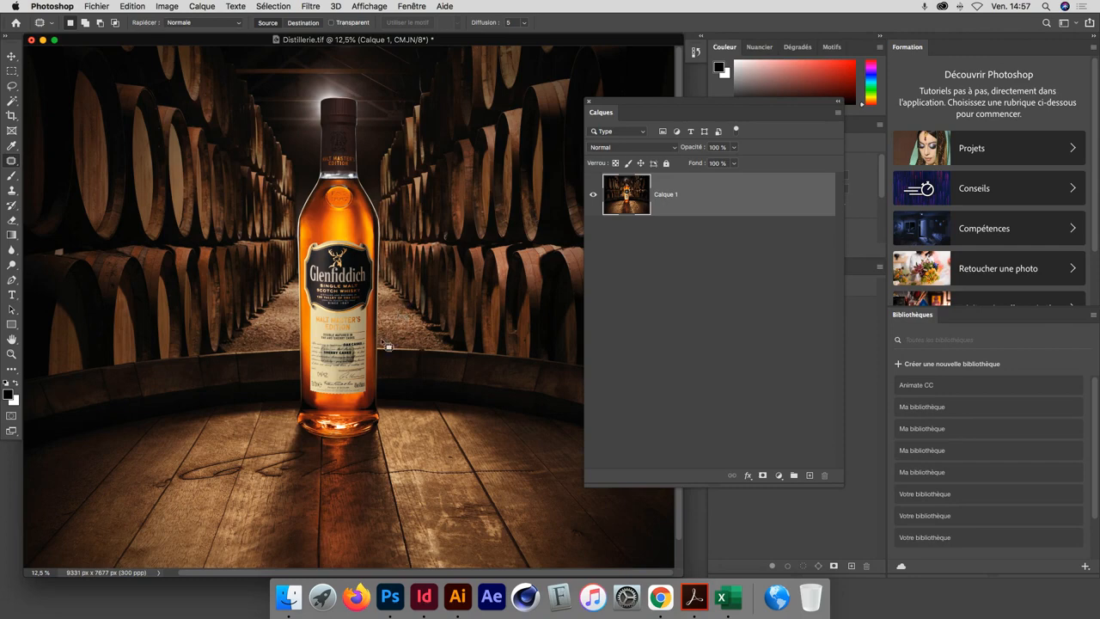
{"action": "mouse_move", "coordinate": [381, 341]}
{"action": "left_mouse_down"}
{"action": "mouse_move", "coordinate": [383, 310]}
{"action": "mouse_move", "coordinate": [367, 296]}
{"action": "mouse_move", "coordinate": [353, 354]}
{"action": "left_mouse_up"}
{"action": "left_click_drag", "start_coordinate": [377, 339], "coordinate": [416, 323]}
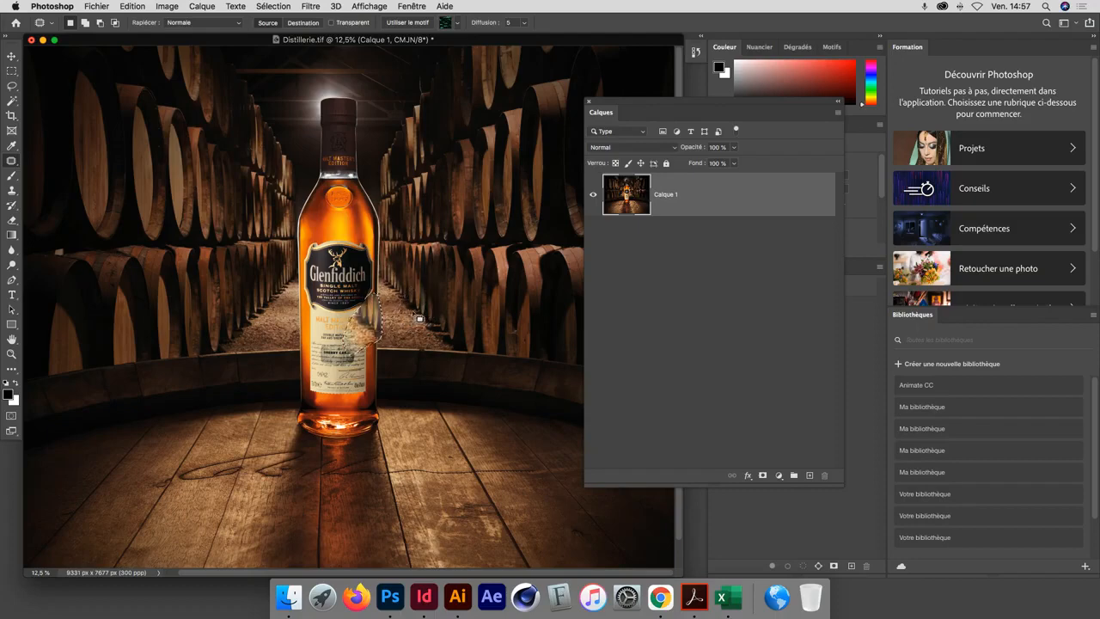
{"action": "key", "text": "super+d"}
Step: Revert the image in the history to the last "Supprimer le calque" state
{"action": "key", "text": "super+z"}
{"action": "left_click", "coordinate": [696, 52]}
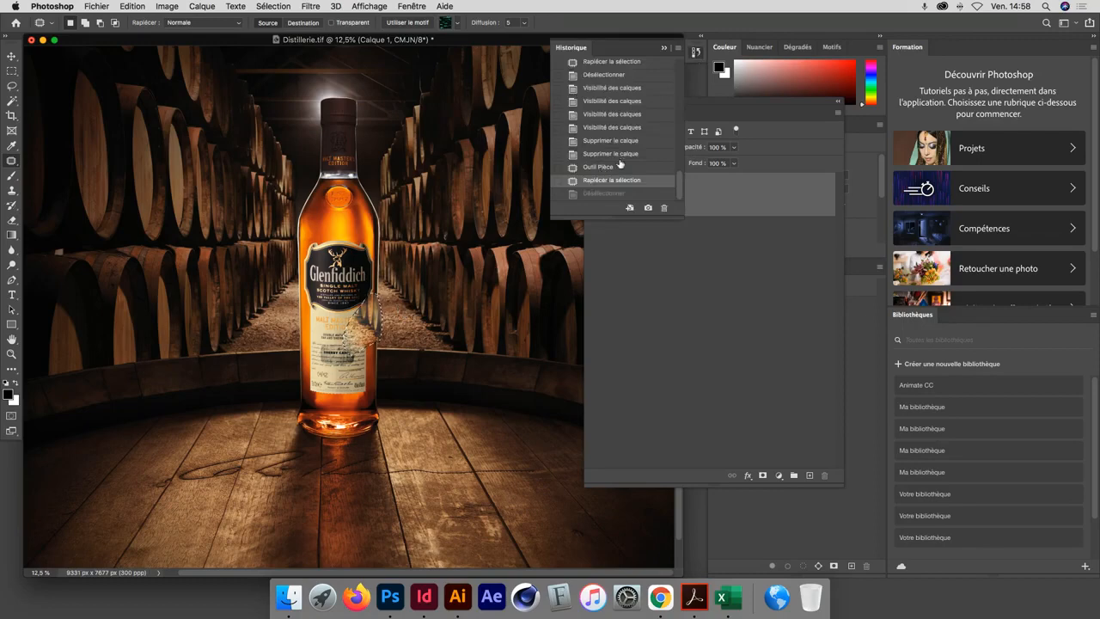
{"action": "left_click", "coordinate": [619, 155]}
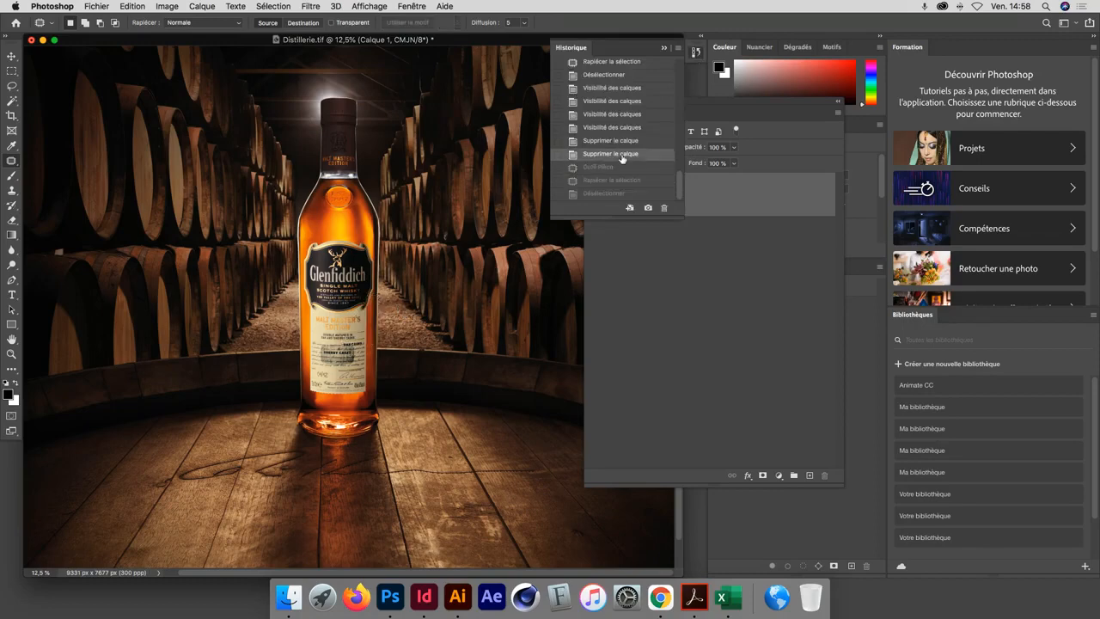
{"action": "left_click", "coordinate": [731, 205]}
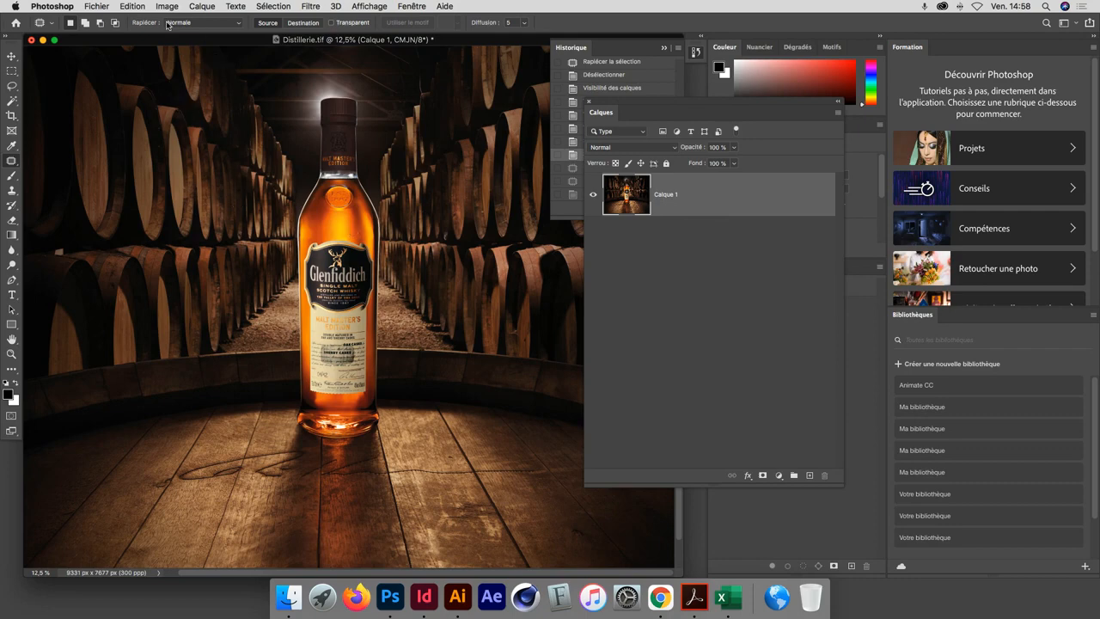
Step: Set the patch mode to Contenu pris en compte and patch the bottle's right edge beside the label with the adjacent gravel
{"action": "left_click", "coordinate": [199, 24]}
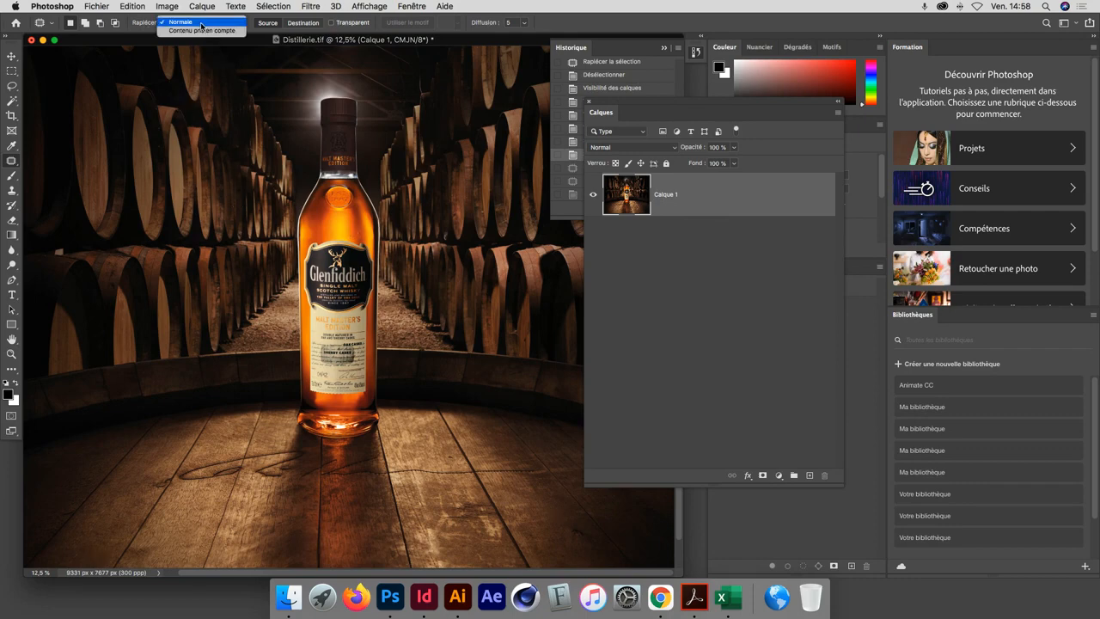
{"action": "left_click", "coordinate": [203, 31]}
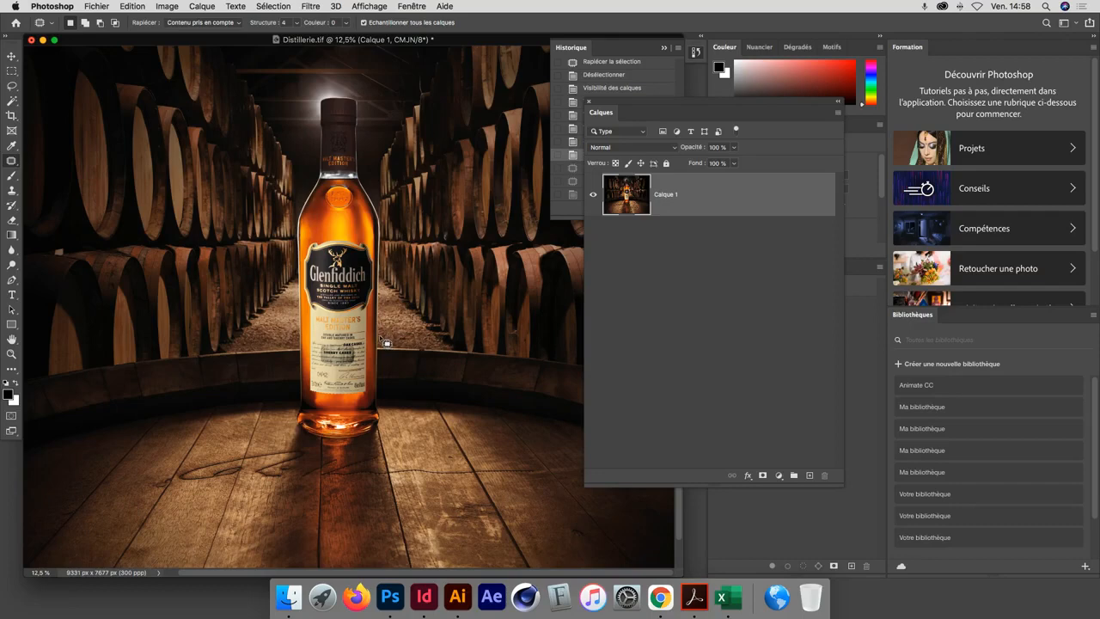
{"action": "mouse_move", "coordinate": [379, 337]}
{"action": "left_mouse_down"}
{"action": "mouse_move", "coordinate": [371, 295]}
{"action": "mouse_move", "coordinate": [363, 338]}
{"action": "mouse_move", "coordinate": [399, 337]}
{"action": "left_mouse_up"}
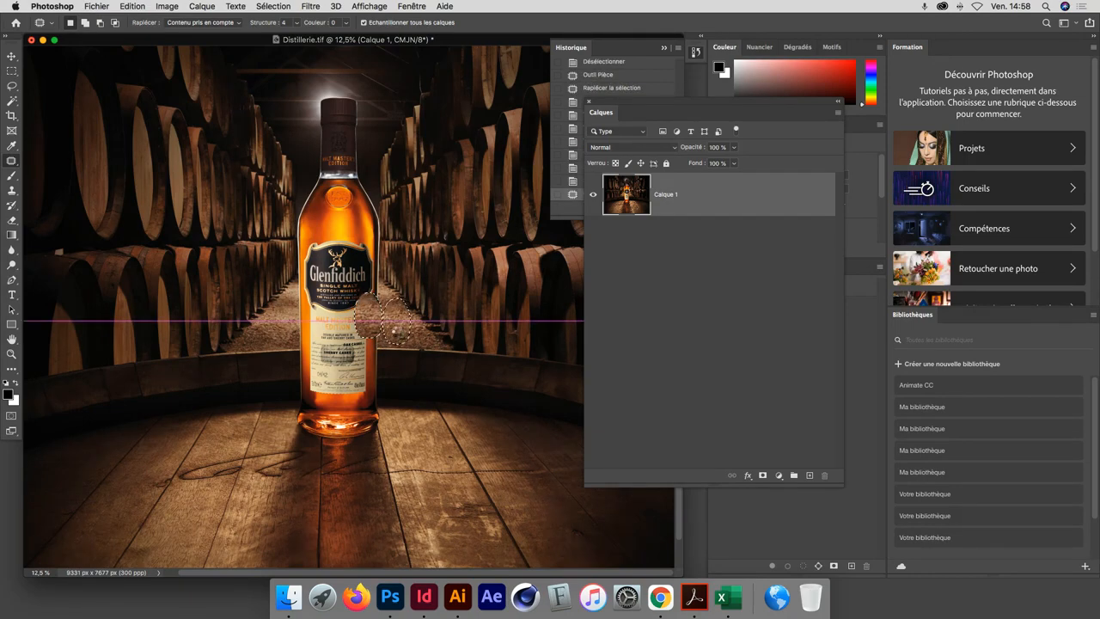
{"action": "left_click_drag", "start_coordinate": [395, 332], "coordinate": [396, 333]}
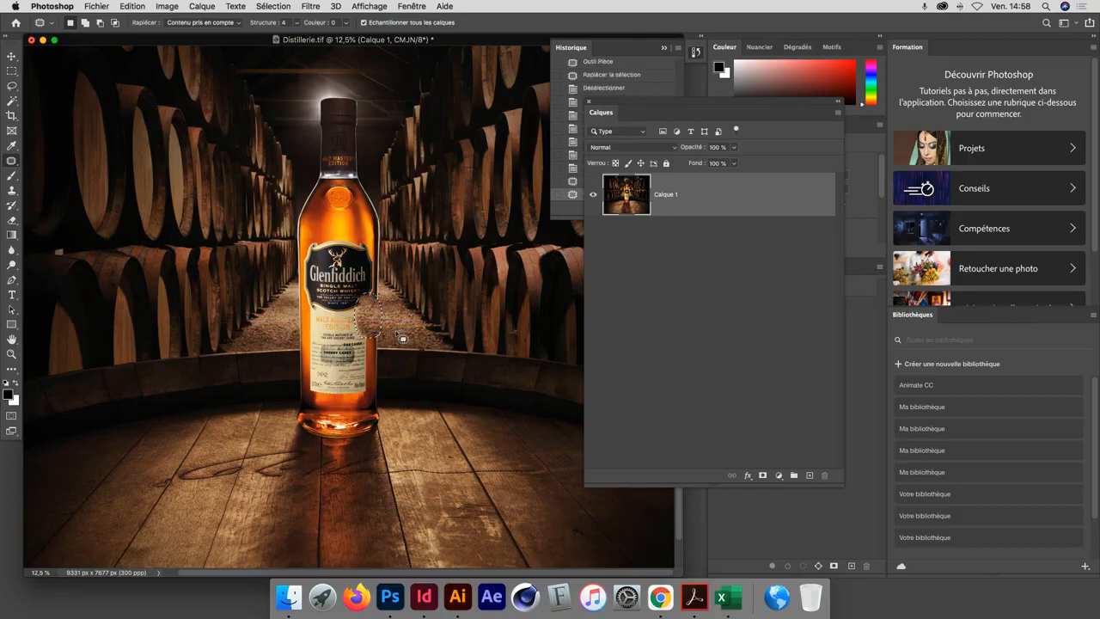
{"action": "key", "text": "super+d"}
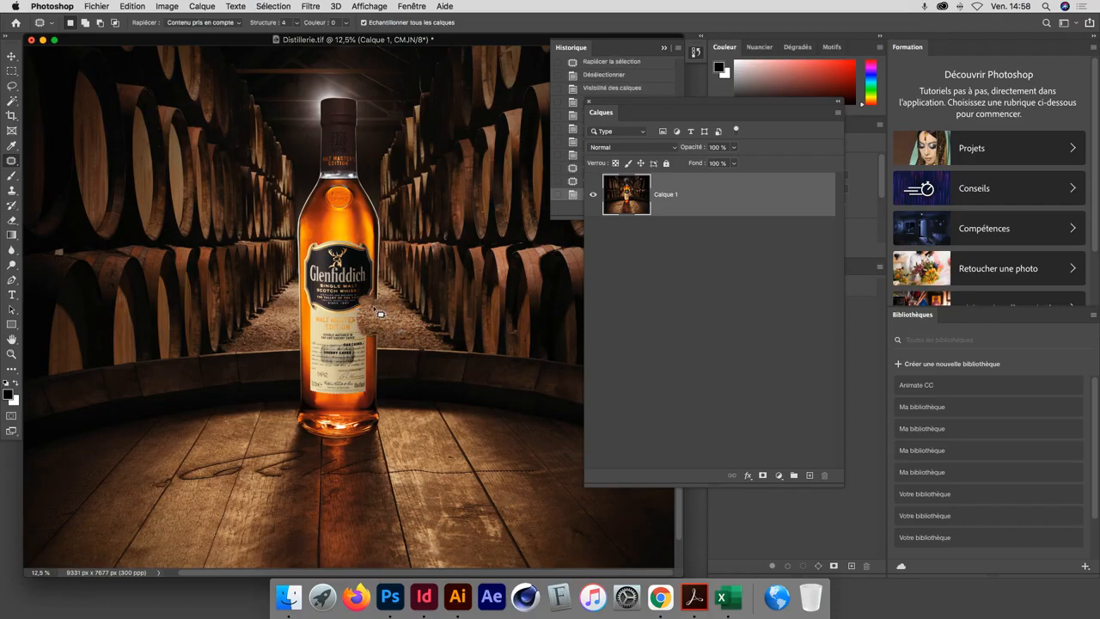
Step: Patch more of the label's right side with the surrounding gravel and clear the selection
{"action": "mouse_move", "coordinate": [387, 288]}
{"action": "left_mouse_down"}
{"action": "mouse_move", "coordinate": [369, 276]}
{"action": "mouse_move", "coordinate": [362, 290]}
{"action": "mouse_move", "coordinate": [392, 331]}
{"action": "left_mouse_up"}
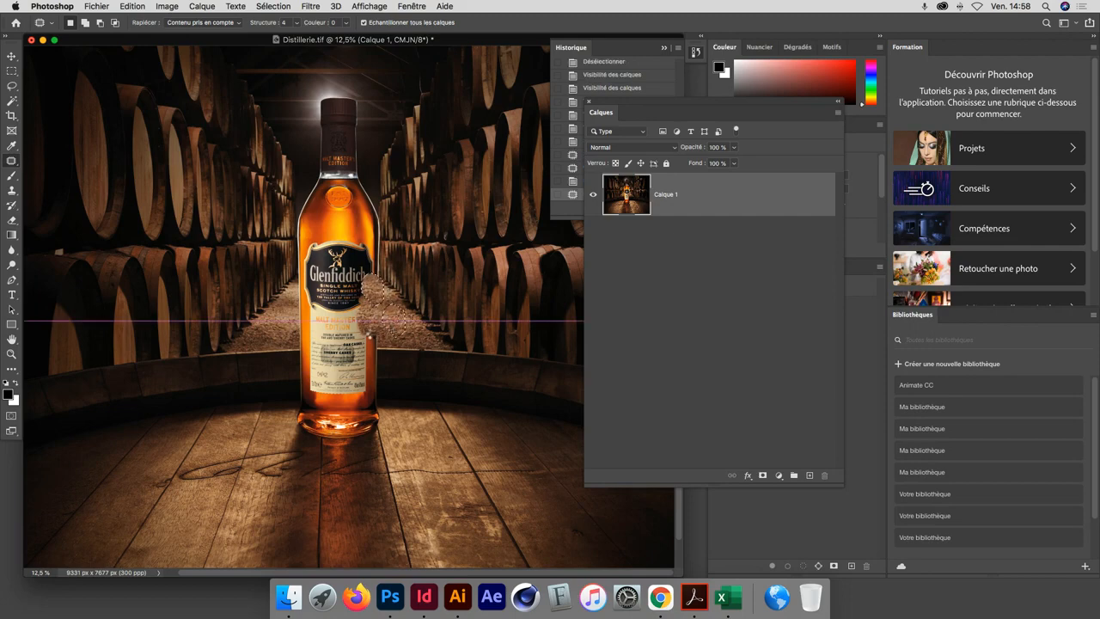
{"action": "left_click", "coordinate": [319, 314]}
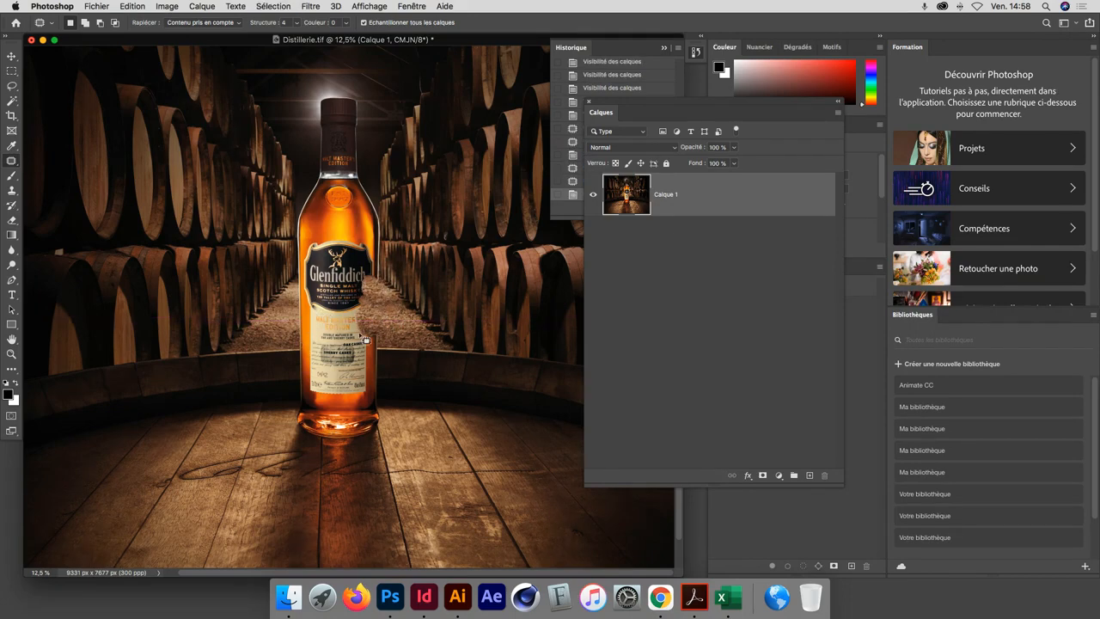
{"action": "mouse_move", "coordinate": [359, 323]}
{"action": "left_mouse_down"}
{"action": "mouse_move", "coordinate": [347, 294]}
{"action": "mouse_move", "coordinate": [368, 300]}
{"action": "mouse_move", "coordinate": [359, 316]}
{"action": "mouse_move", "coordinate": [379, 315]}
{"action": "mouse_move", "coordinate": [354, 308]}
{"action": "mouse_move", "coordinate": [387, 315]}
{"action": "mouse_move", "coordinate": [363, 317]}
{"action": "mouse_move", "coordinate": [337, 292]}
{"action": "mouse_move", "coordinate": [370, 283]}
{"action": "mouse_move", "coordinate": [357, 319]}
{"action": "mouse_move", "coordinate": [383, 321]}
{"action": "left_mouse_up"}
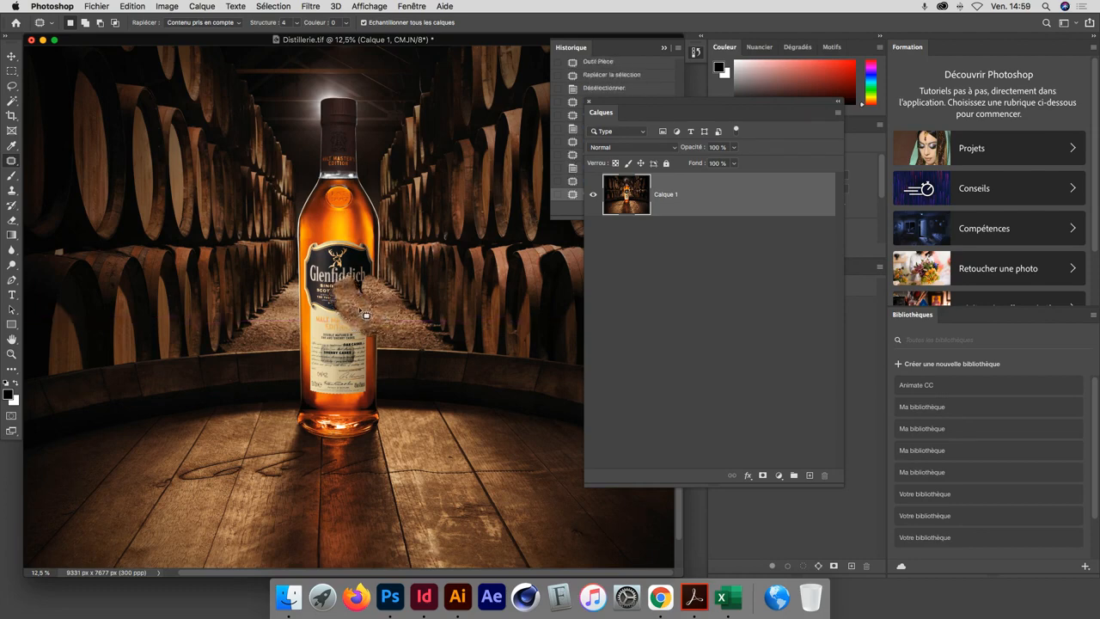
{"action": "key", "text": "super+d"}
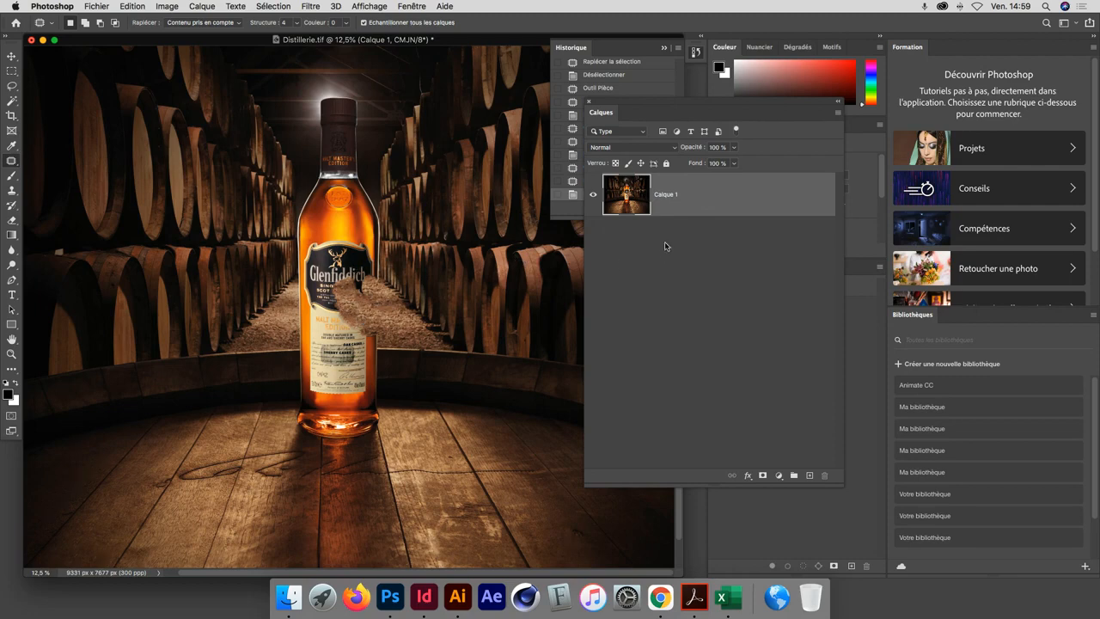
Step: Undo all the content-aware patches by returning the history to the last "Supprimer le calque" state
{"action": "left_click_drag", "start_coordinate": [641, 105], "coordinate": [605, 169]}
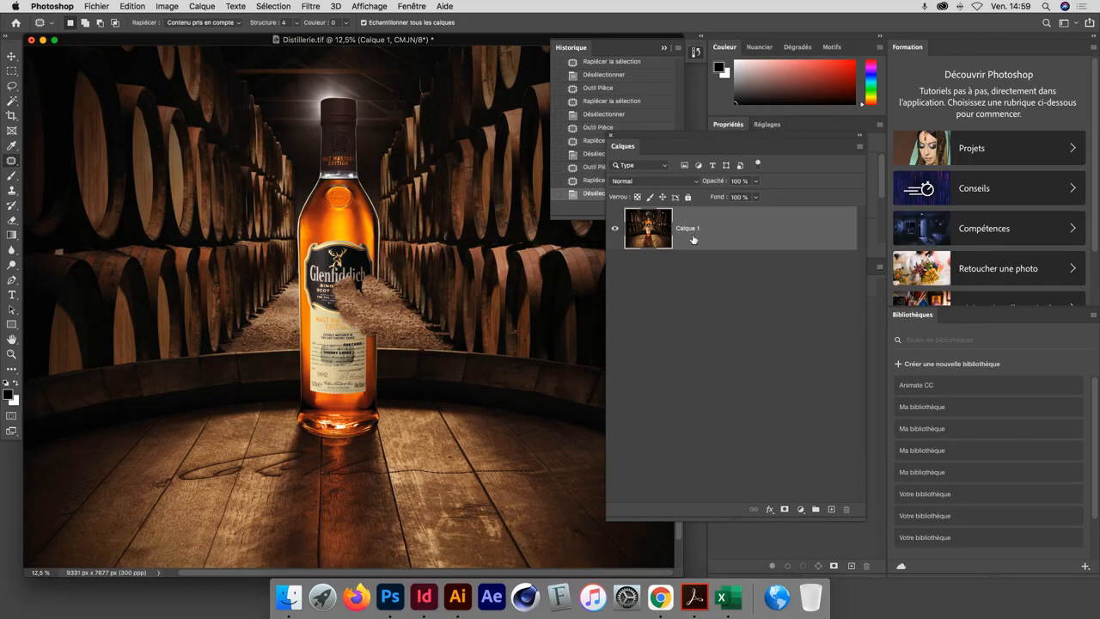
{"action": "left_click", "coordinate": [591, 117]}
{"action": "scroll", "coordinate": [591, 118], "scroll_direction": "up", "scroll_amount": 5}
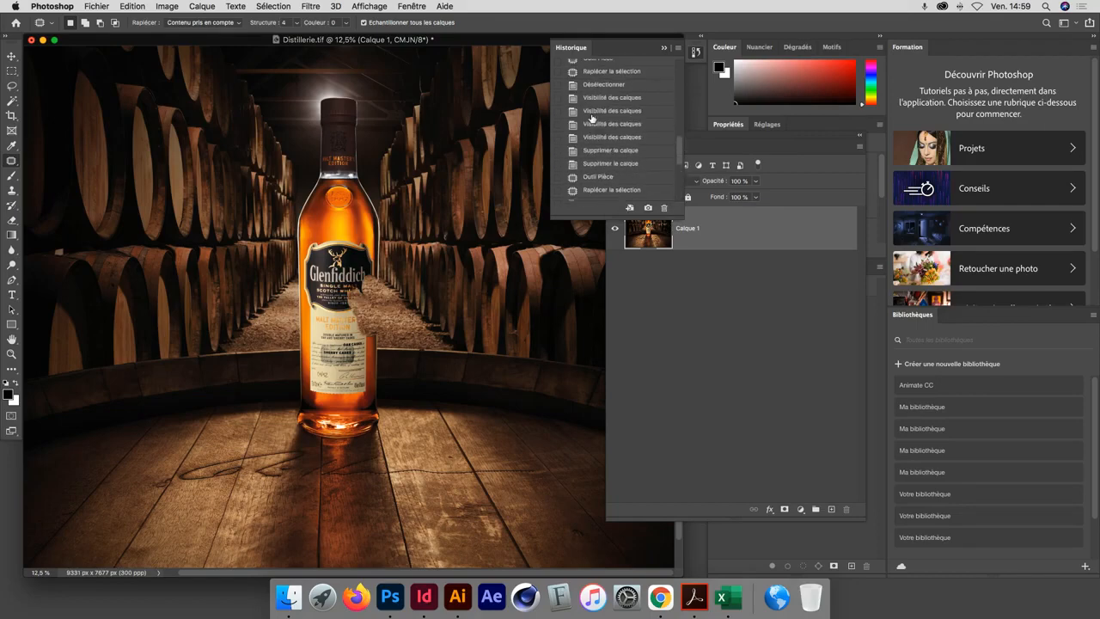
{"action": "left_click", "coordinate": [624, 164]}
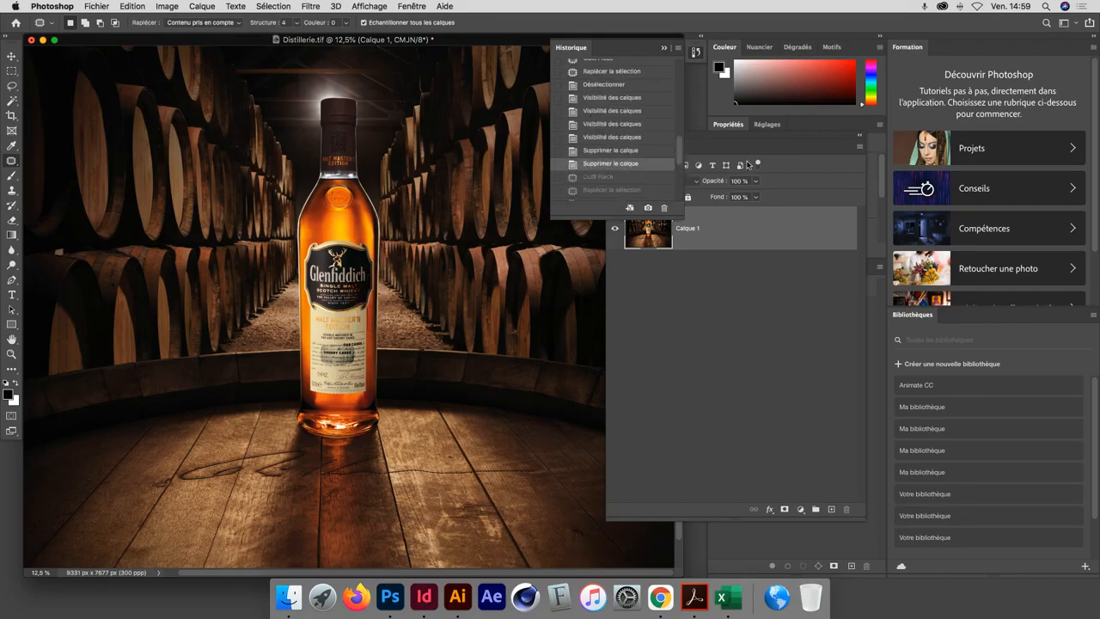
{"action": "left_click", "coordinate": [719, 141]}
{"action": "left_click_drag", "start_coordinate": [711, 138], "coordinate": [698, 141]}
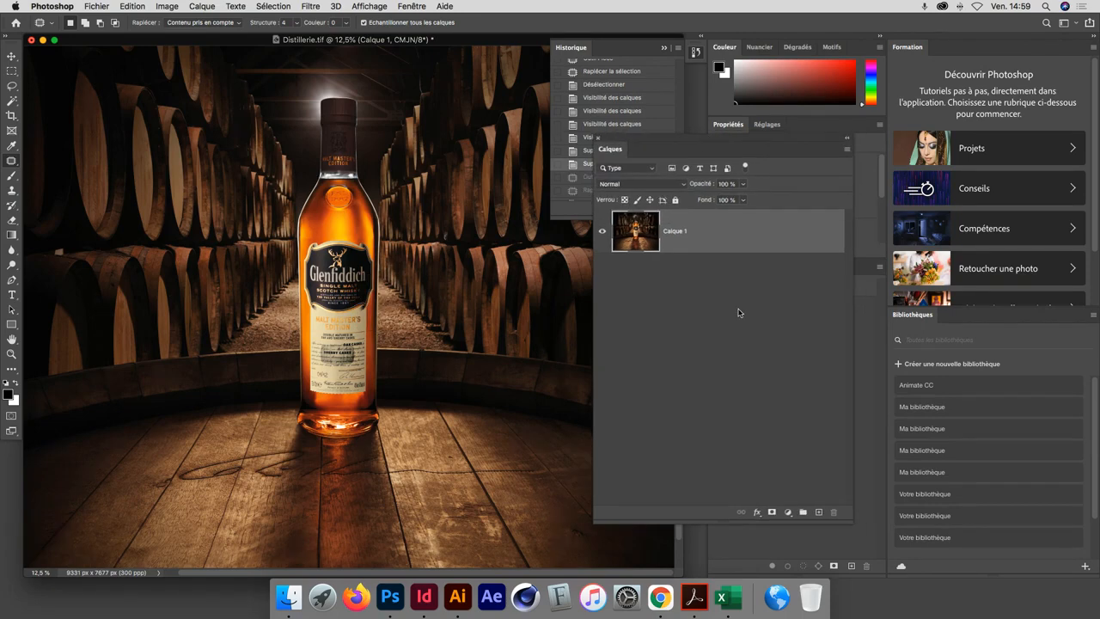
Step: Add a new layer and patch both edges of the bottle beside the label onto it with the surrounding gravel
{"action": "left_click", "coordinate": [819, 512]}
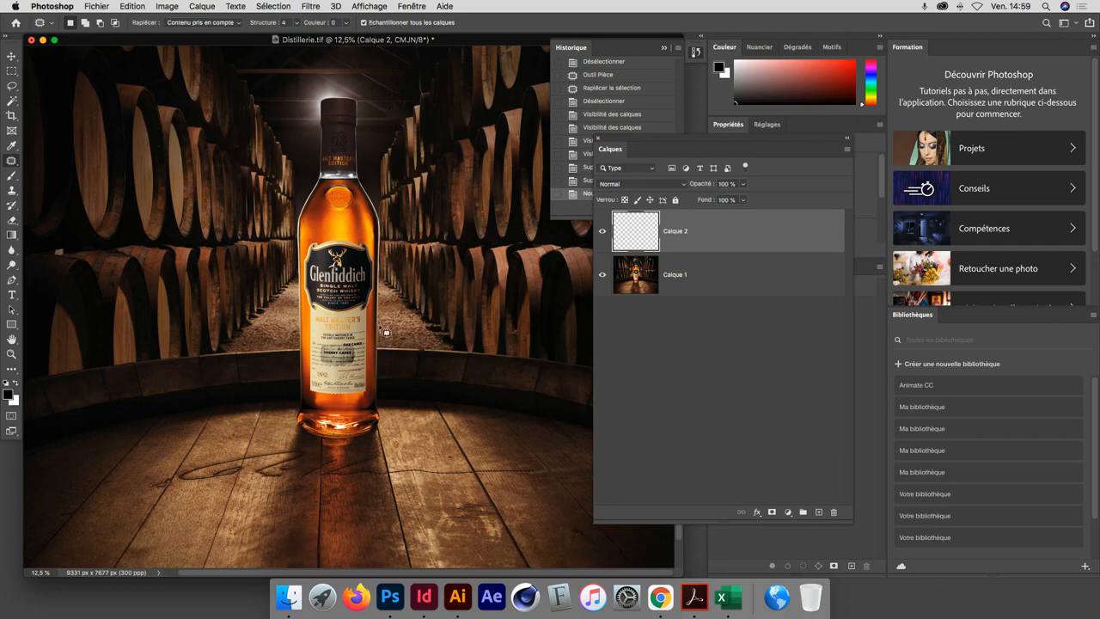
{"action": "mouse_move", "coordinate": [372, 306]}
{"action": "left_mouse_down"}
{"action": "mouse_move", "coordinate": [379, 347]}
{"action": "mouse_move", "coordinate": [399, 333]}
{"action": "mouse_move", "coordinate": [380, 327]}
{"action": "mouse_move", "coordinate": [384, 301]}
{"action": "mouse_move", "coordinate": [387, 356]}
{"action": "mouse_move", "coordinate": [384, 283]}
{"action": "mouse_move", "coordinate": [370, 301]}
{"action": "mouse_move", "coordinate": [382, 329]}
{"action": "mouse_move", "coordinate": [379, 306]}
{"action": "mouse_move", "coordinate": [392, 316]}
{"action": "mouse_move", "coordinate": [376, 330]}
{"action": "mouse_move", "coordinate": [404, 335]}
{"action": "left_mouse_up"}
{"action": "key", "text": "super+d"}
{"action": "key", "text": "super+d"}
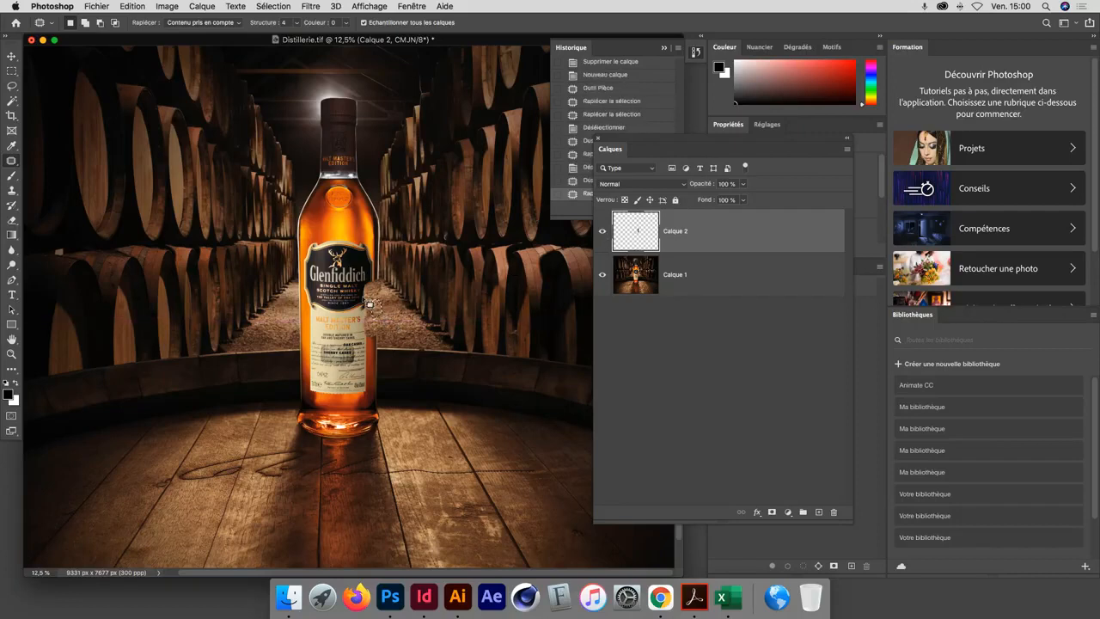
{"action": "key", "text": "super+d"}
{"action": "mouse_move", "coordinate": [303, 340]}
{"action": "left_mouse_down"}
{"action": "mouse_move", "coordinate": [300, 305]}
{"action": "mouse_move", "coordinate": [314, 303]}
{"action": "mouse_move", "coordinate": [287, 334]}
{"action": "left_mouse_up"}
{"action": "key", "text": "super+d"}
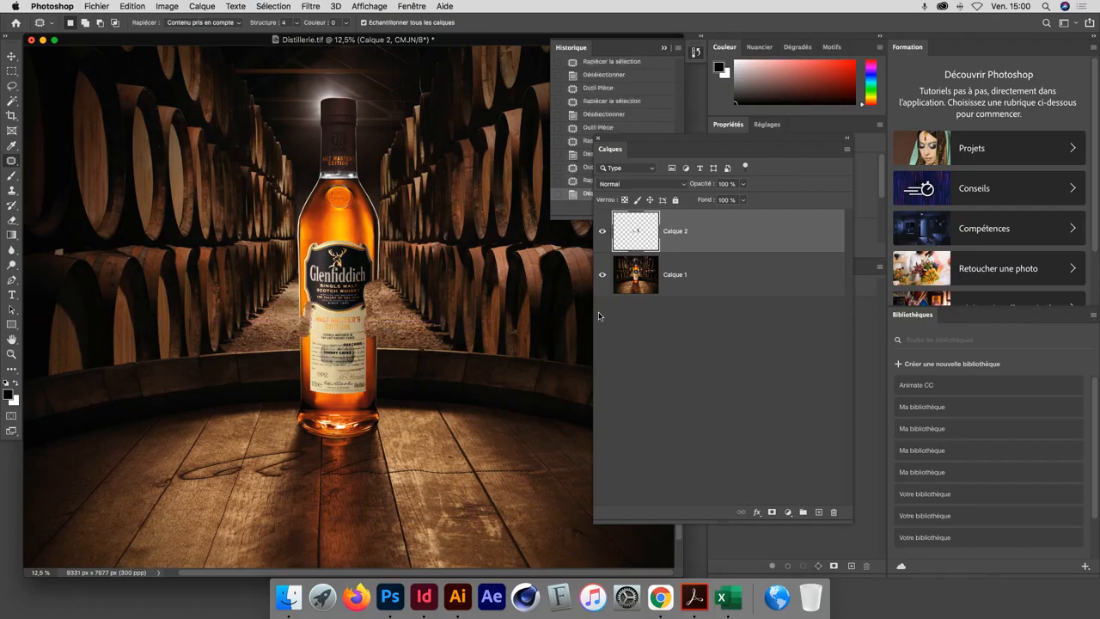
Step: Compare the result by hiding and showing the patch layer, and temporarily move its patches aside to examine them
{"action": "left_click", "coordinate": [603, 232]}
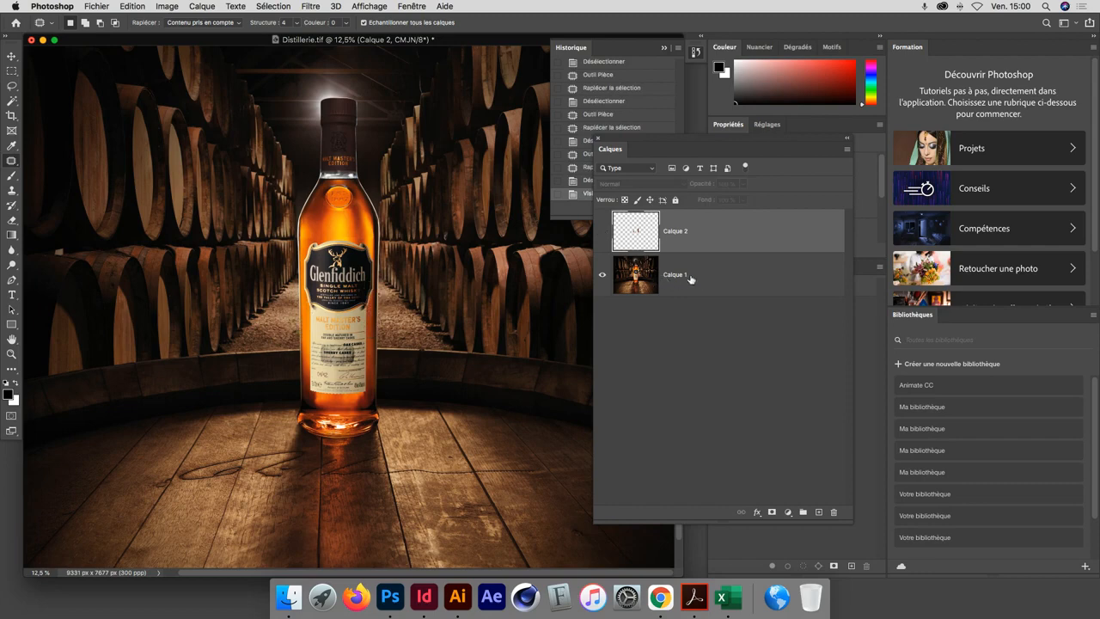
{"action": "left_click", "coordinate": [603, 232]}
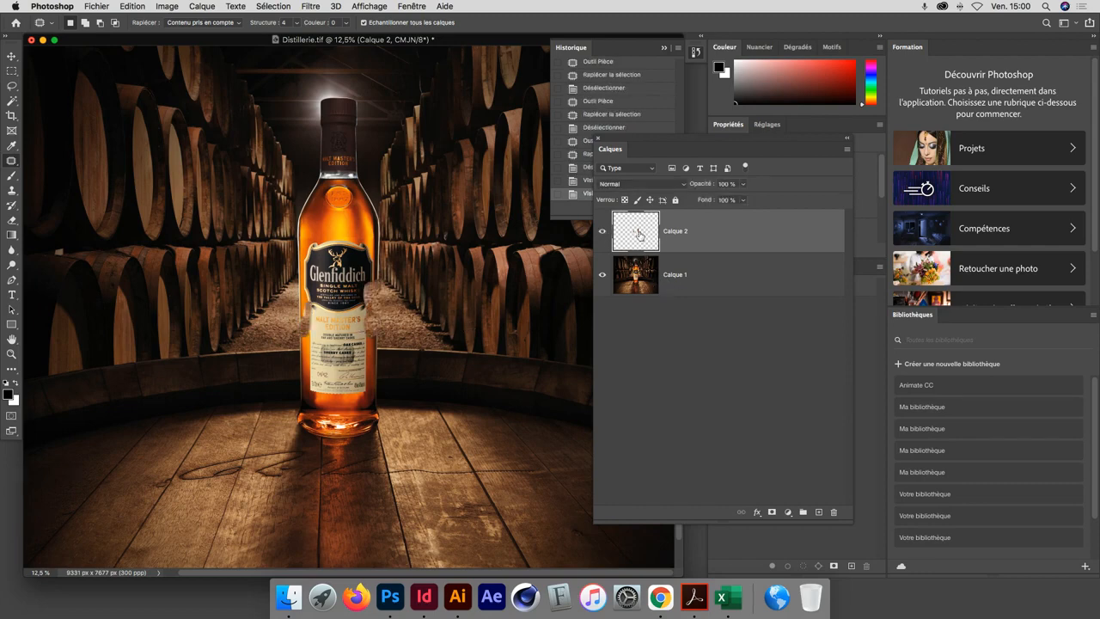
{"action": "mouse_move", "coordinate": [370, 310]}
{"action": "left_mouse_down"}
{"action": "mouse_move", "coordinate": [441, 274]}
{"action": "mouse_move", "coordinate": [404, 294]}
{"action": "left_mouse_up"}
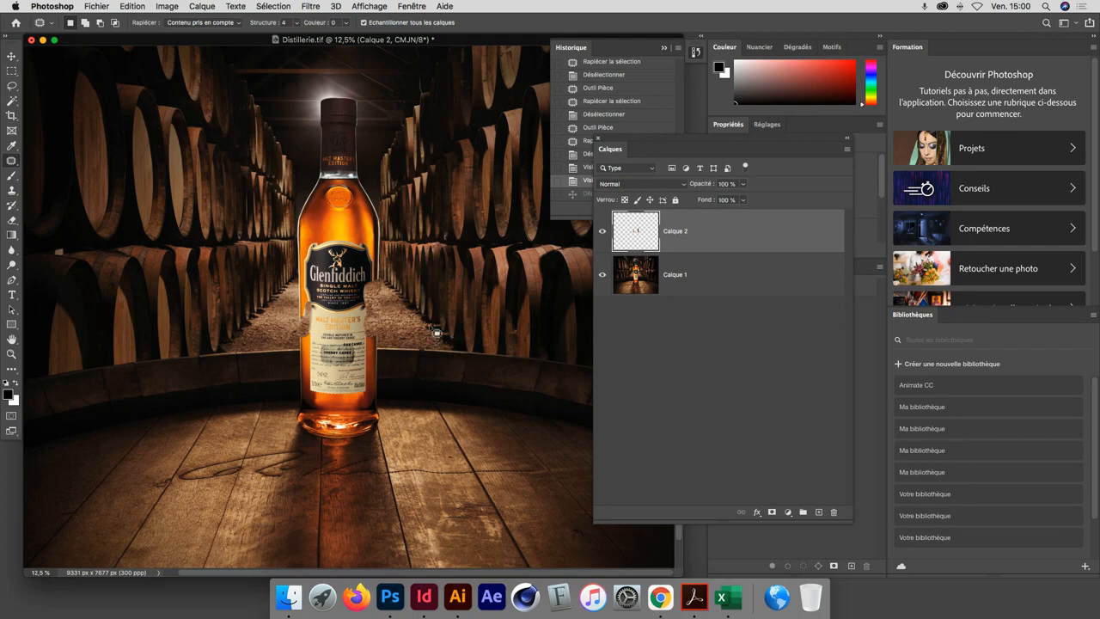
Step: Switch to Google Chrome
{"action": "key", "text": "super+Tab"}
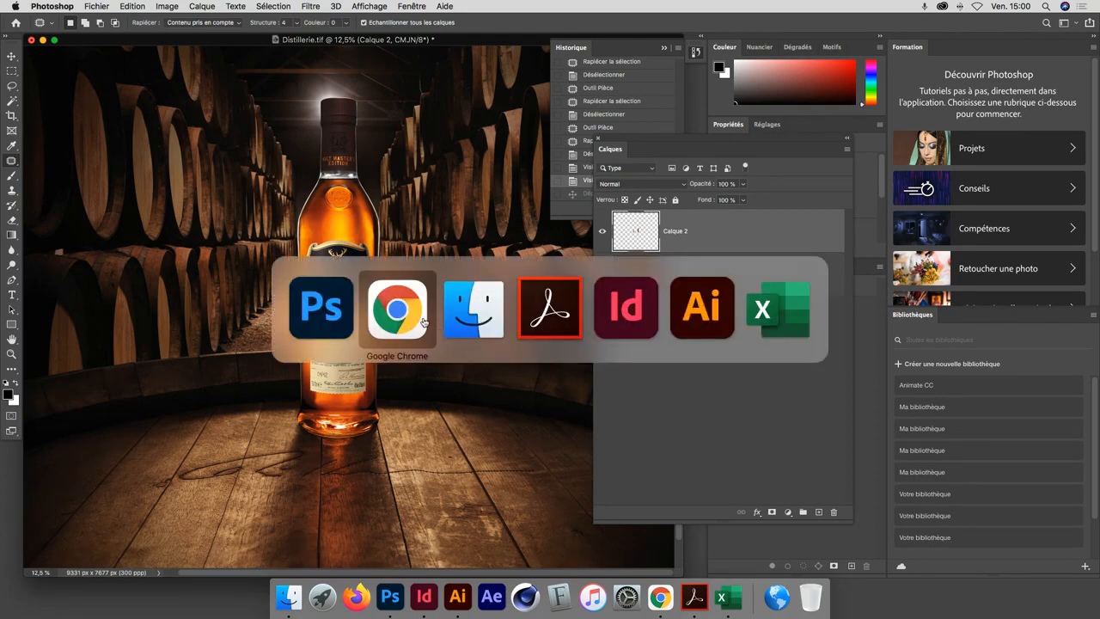